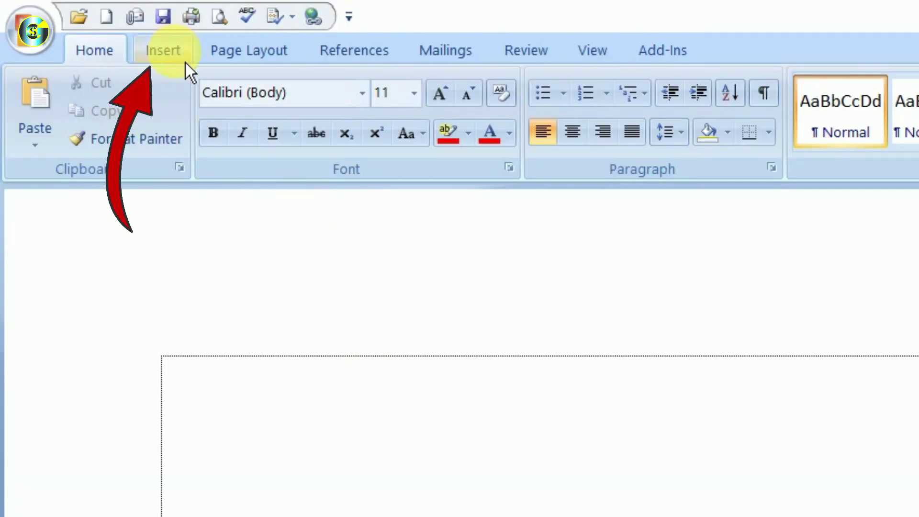
Step: Open the Clip Art task pane from the Insert tab's Illustrations group
click(186, 62)
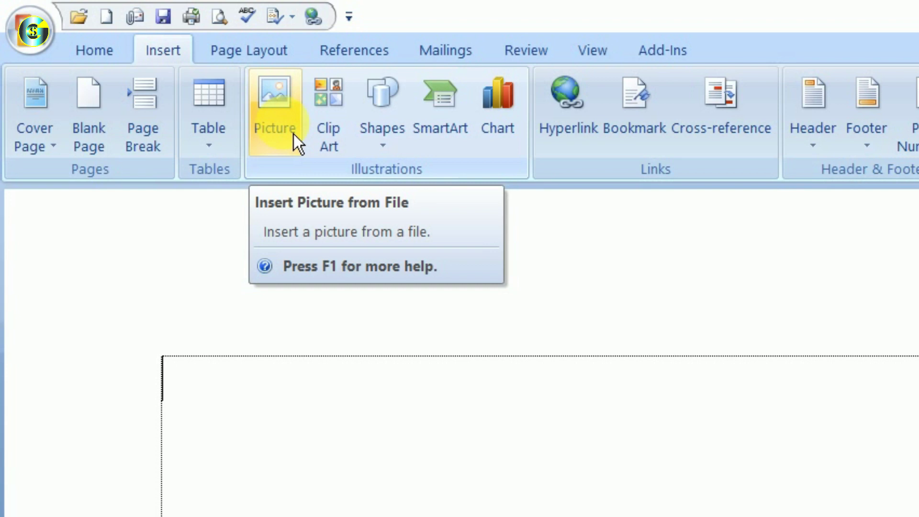
click(350, 152)
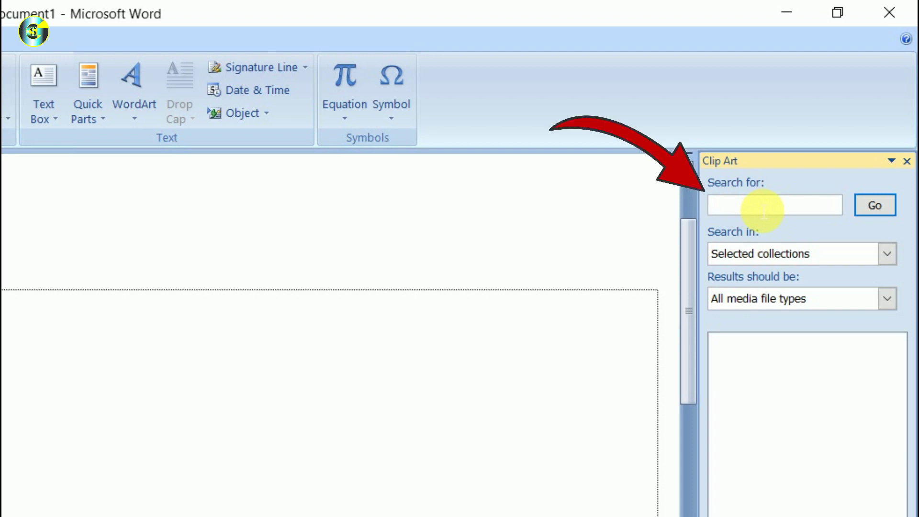
Step: Search clip art for 'home' and insert the lake-house picture, sized 2.52" by 2.95"
text(home)
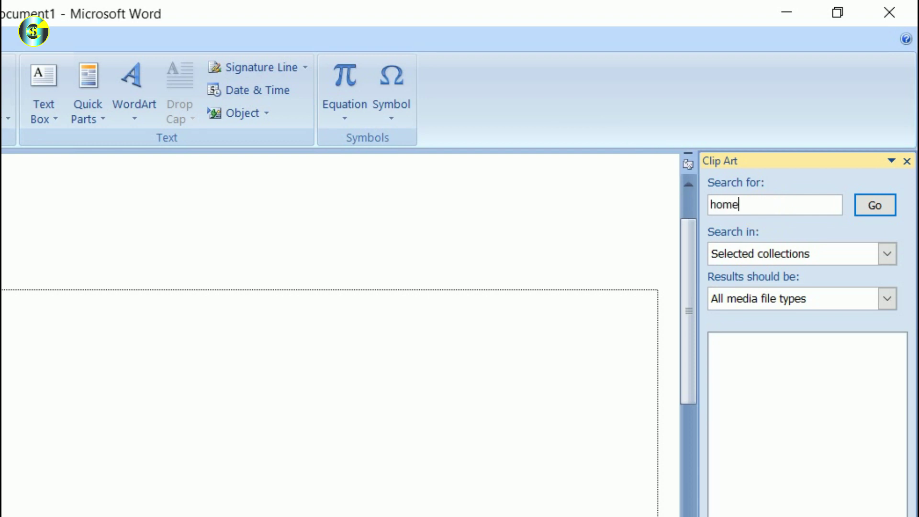
key(Return)
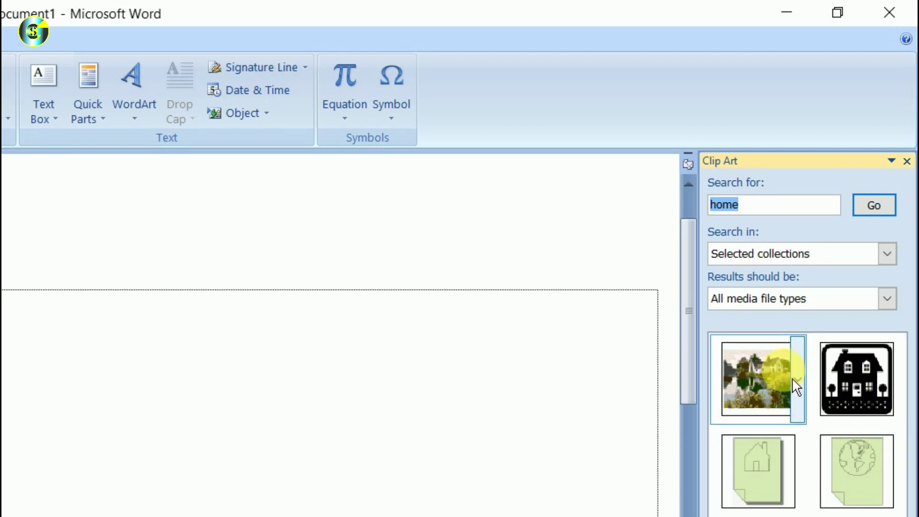
mouse_move(757, 380)
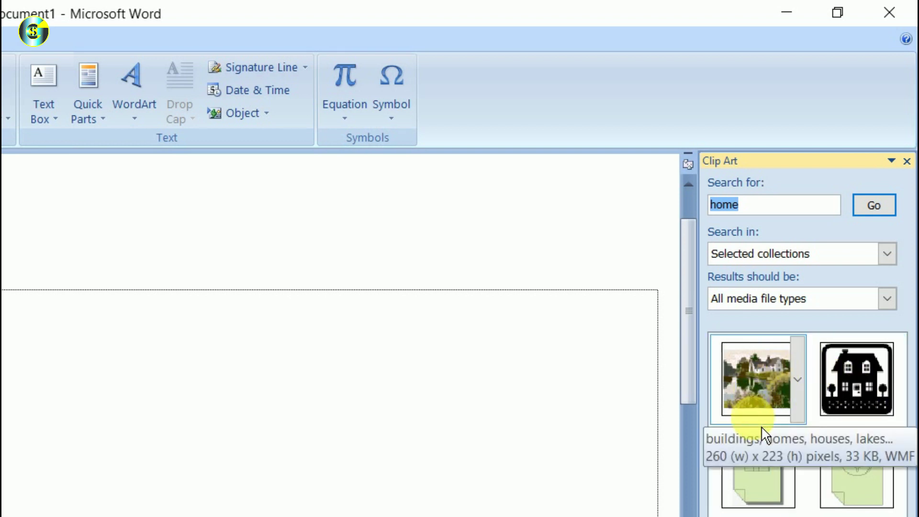
click(771, 399)
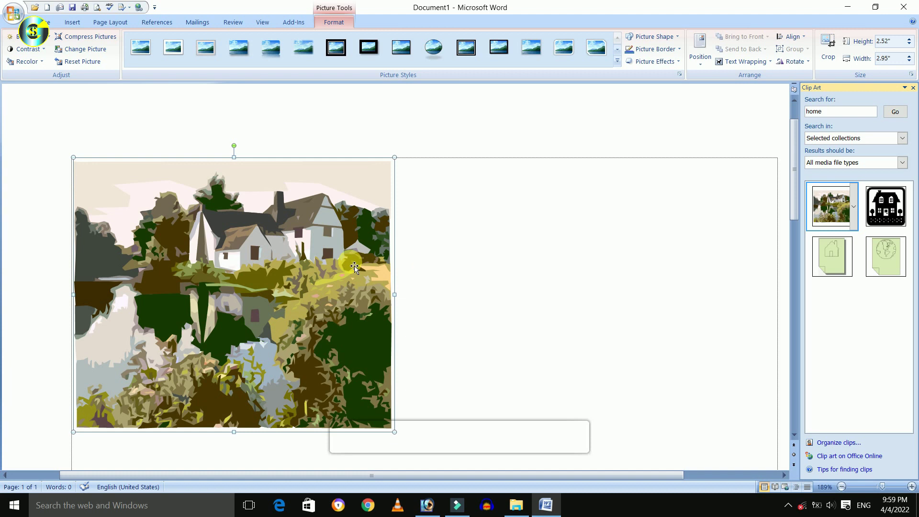
Step: Set the lake-house picture's text wrapping to In Front of Text
click(433, 253)
click(435, 251)
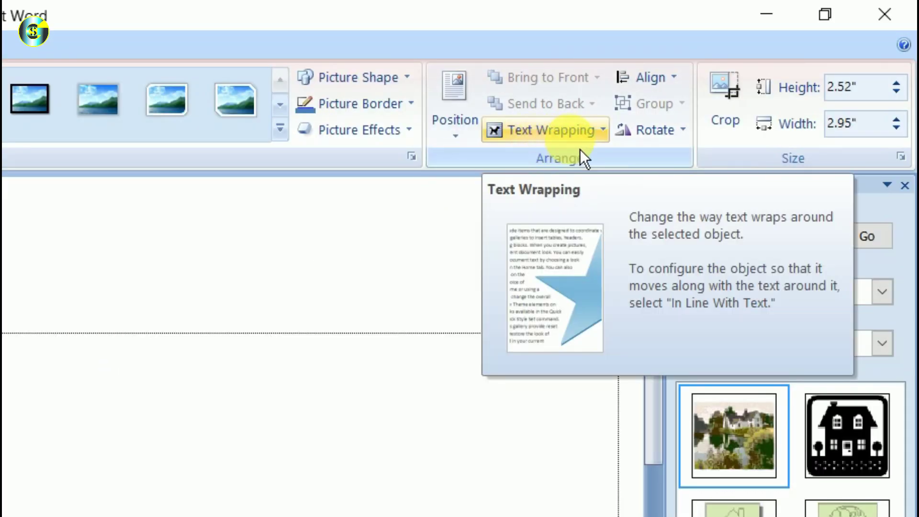
click(581, 150)
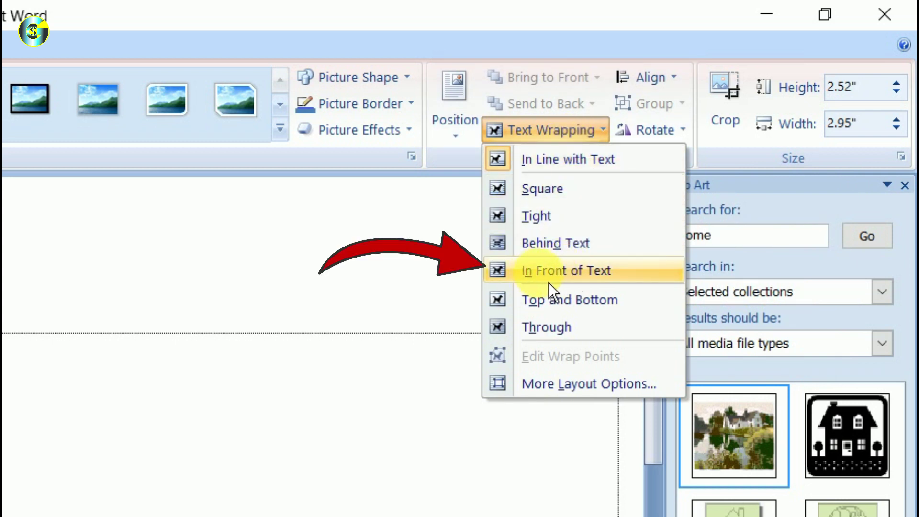
click(570, 282)
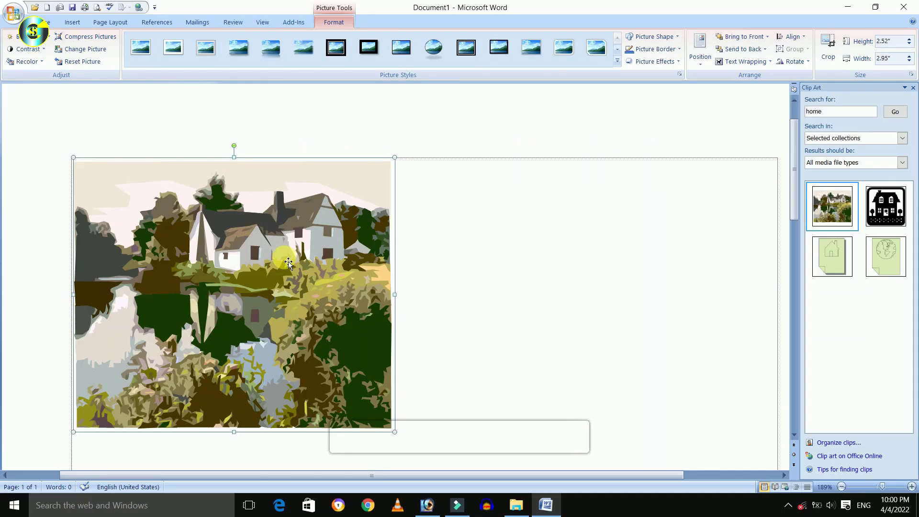
Step: Move the picture toward the page centre and enlarge it to 3.22" by 3.76"
mouse_move(269, 247)
mouse_down()
mouse_move(398, 248)
mouse_move(420, 233)
mouse_up()
drag(251, 155, 206, 120)
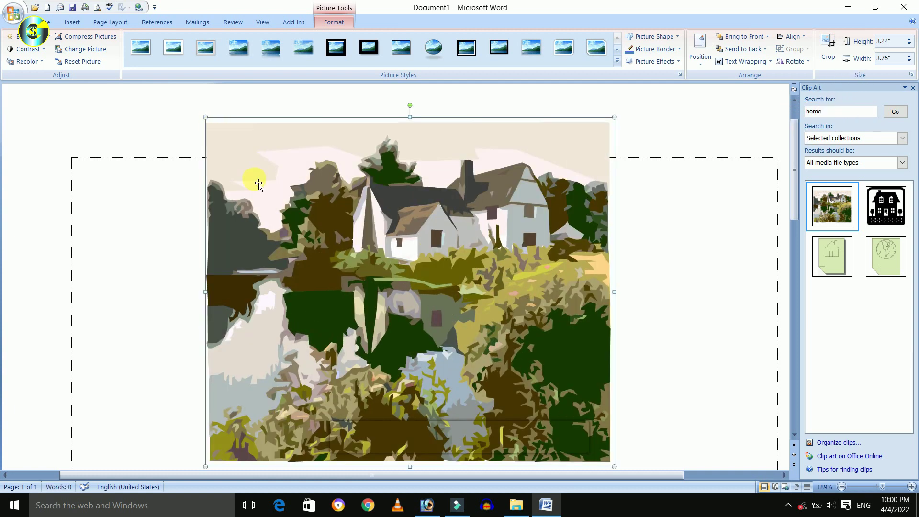
drag(357, 248, 357, 236)
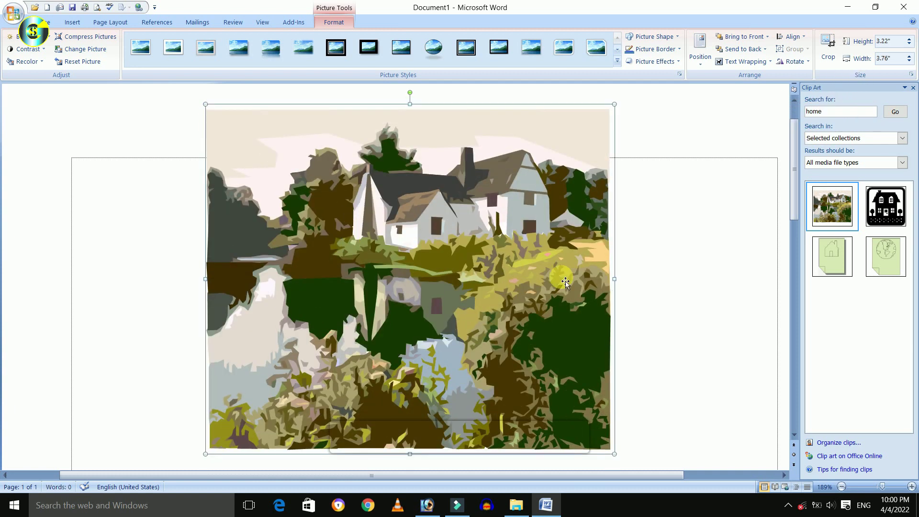
Step: Delete the lake-house picture from the page and close the Clip Art pane
click(655, 285)
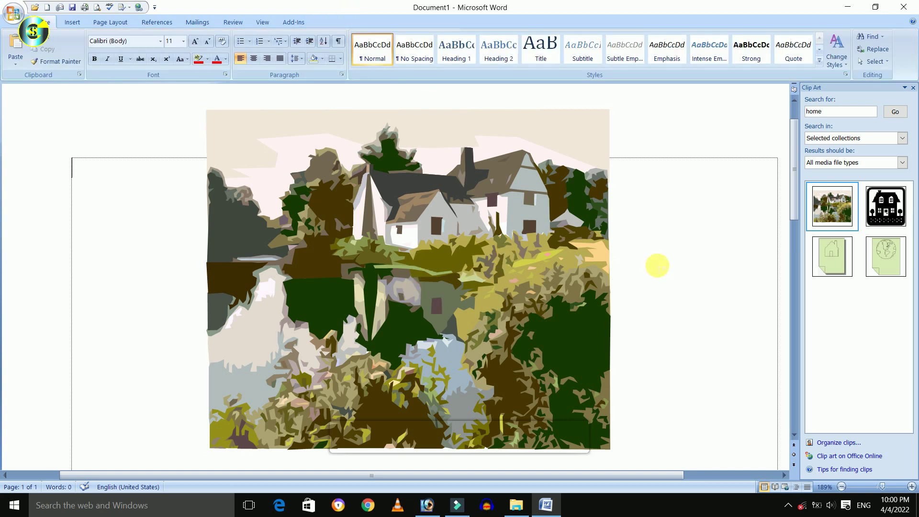
click(577, 270)
key(Delete)
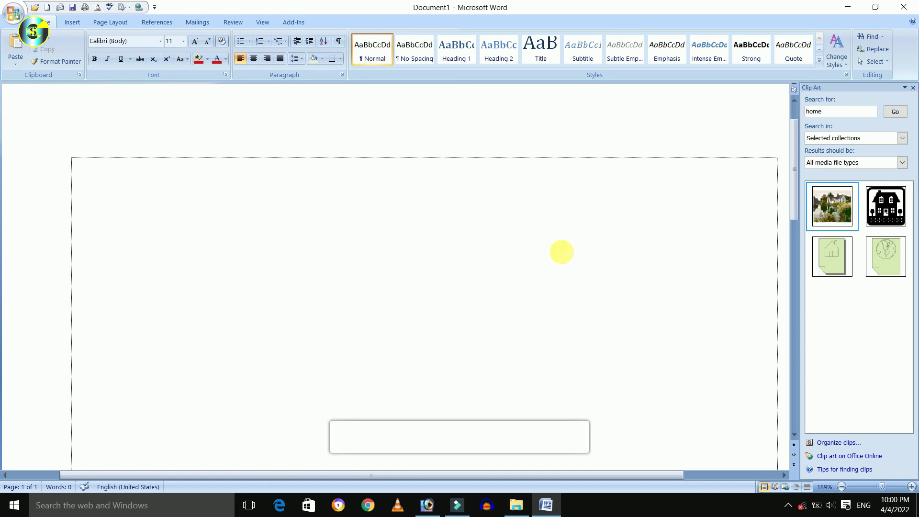
click(913, 88)
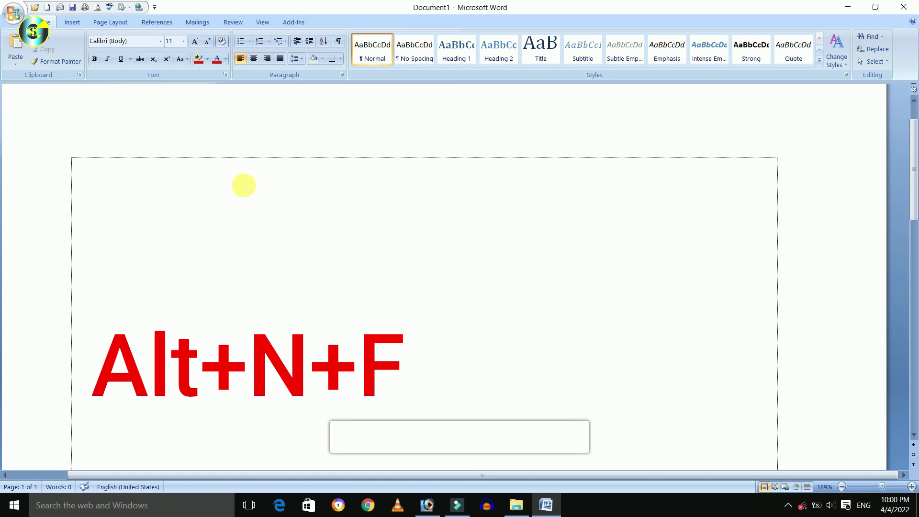
Step: Reopen the Clip Art pane with Alt+N+F and clear the old 'home' search word
key(alt)
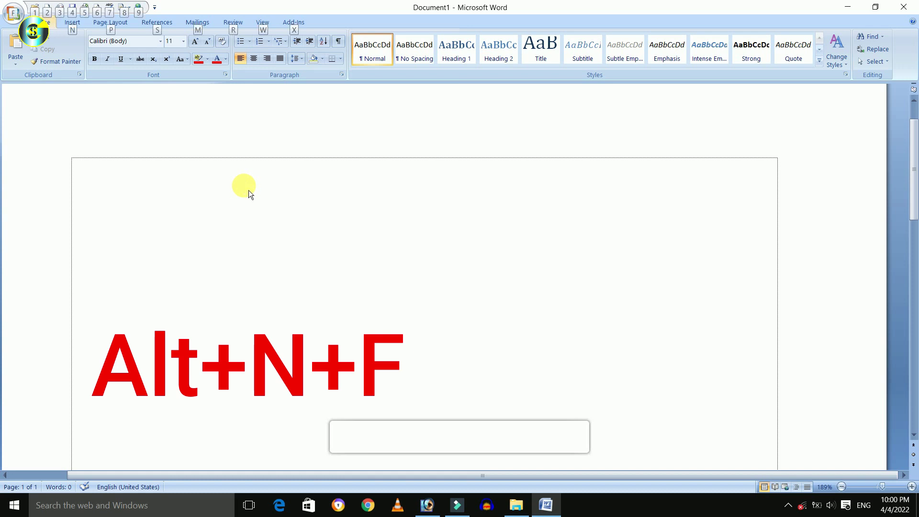
key(n)
key(f)
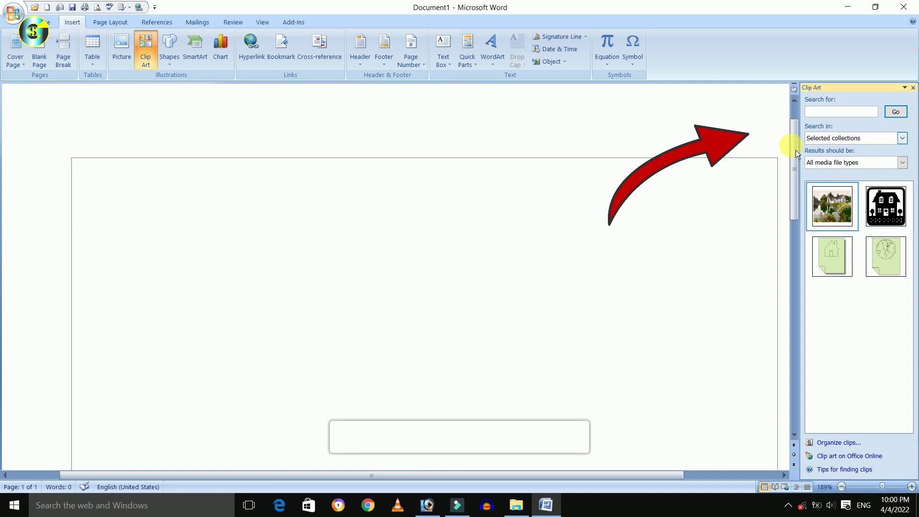
key(BackSpace)
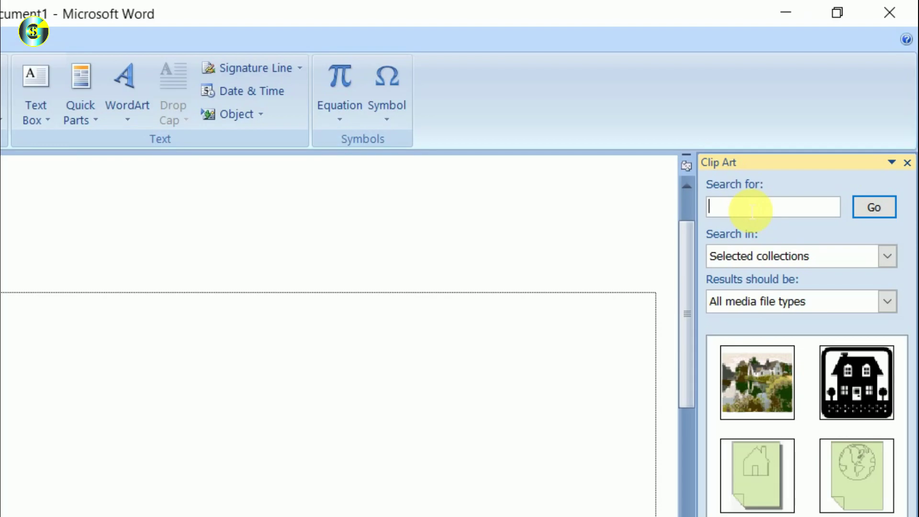
Step: Search clip art for 'plane' and insert the camouflage fighter-jet picture, 1.63" by 3.24"
text(plan)
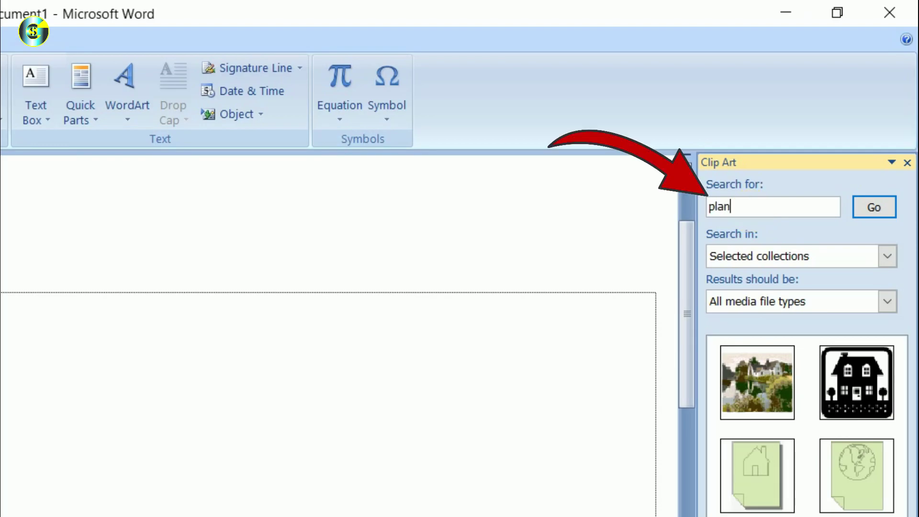
text(e)
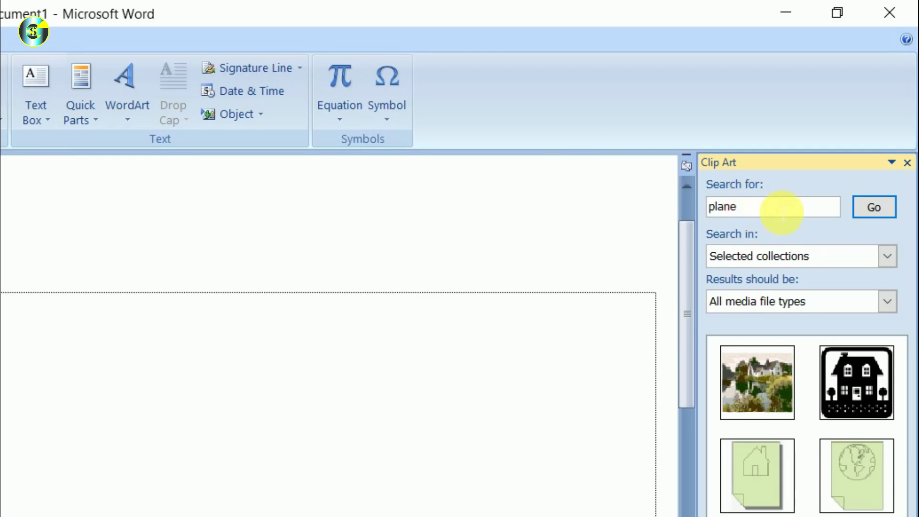
click(866, 216)
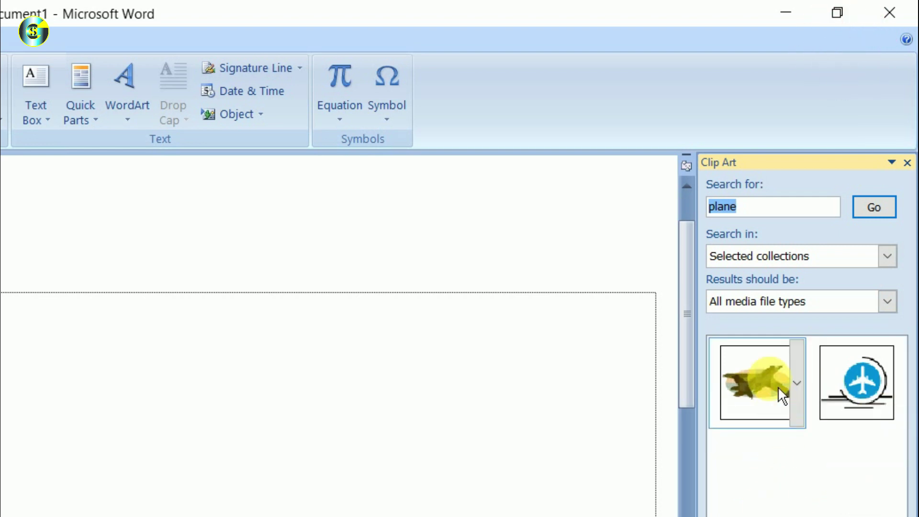
mouse_move(755, 377)
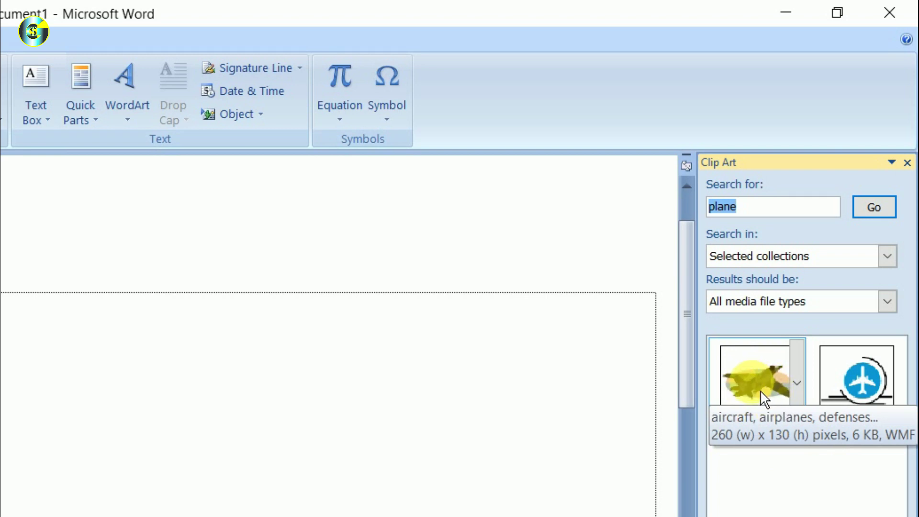
click(806, 403)
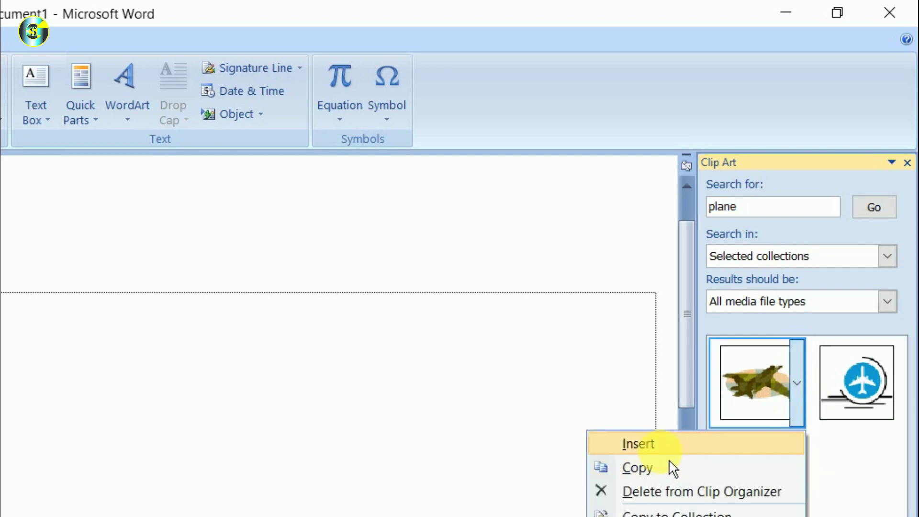
click(662, 452)
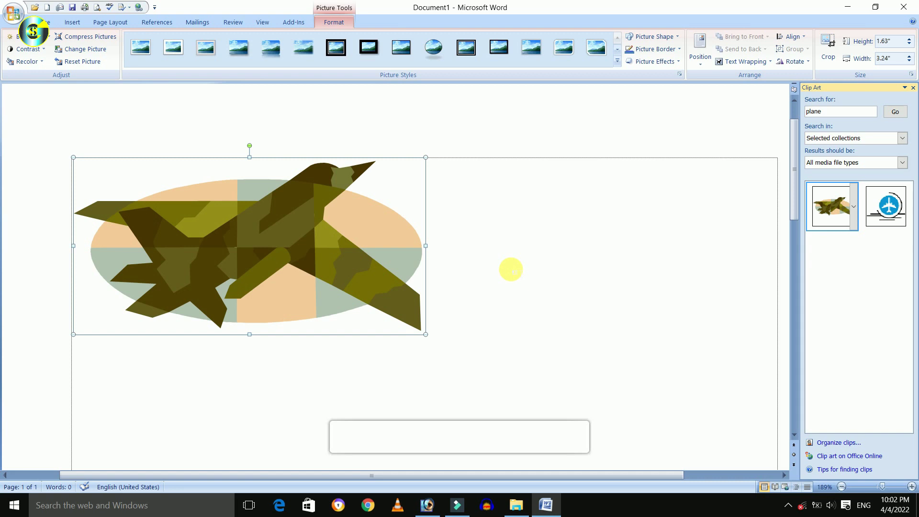
Step: Deselect the airplane picture and toggle the Clip Art pane closed with Alt+N+F
click(511, 270)
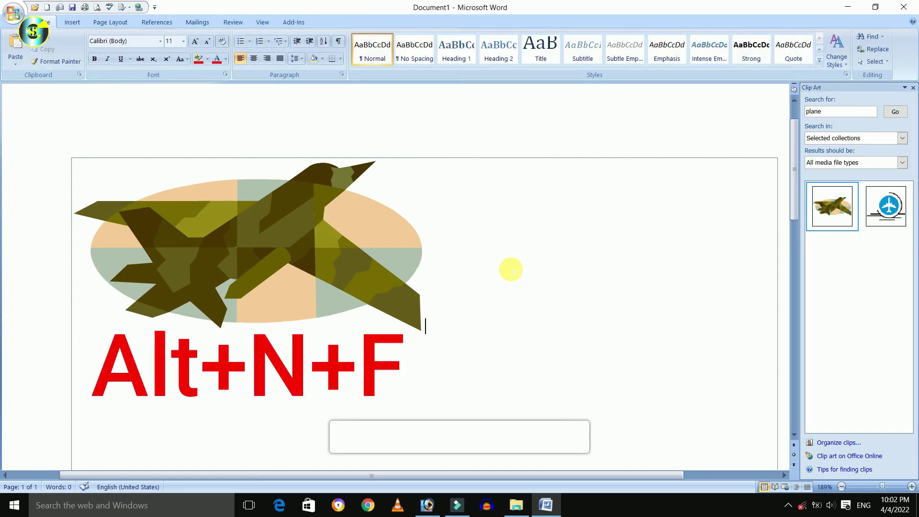
key(alt+n)
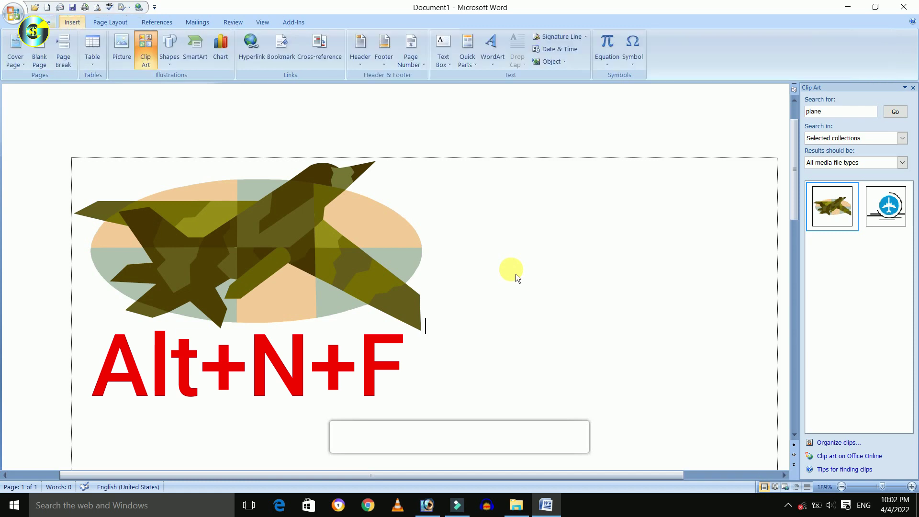
key(f)
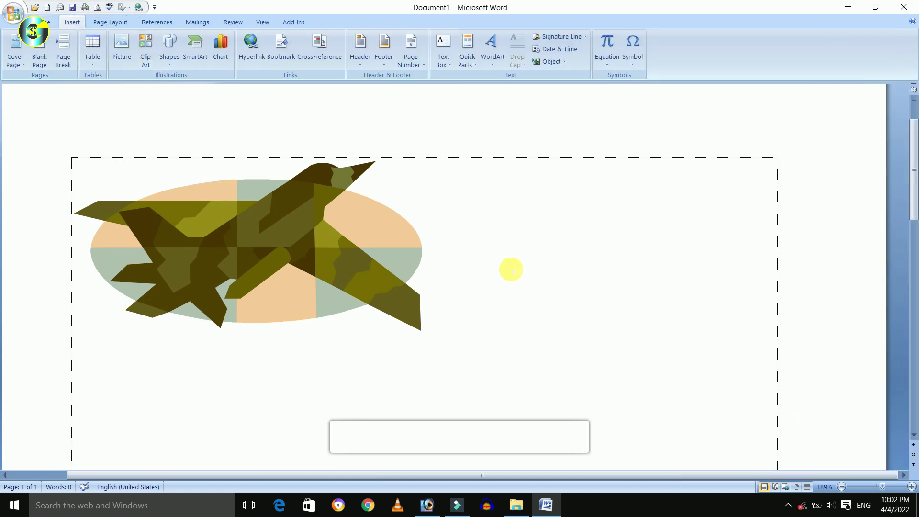